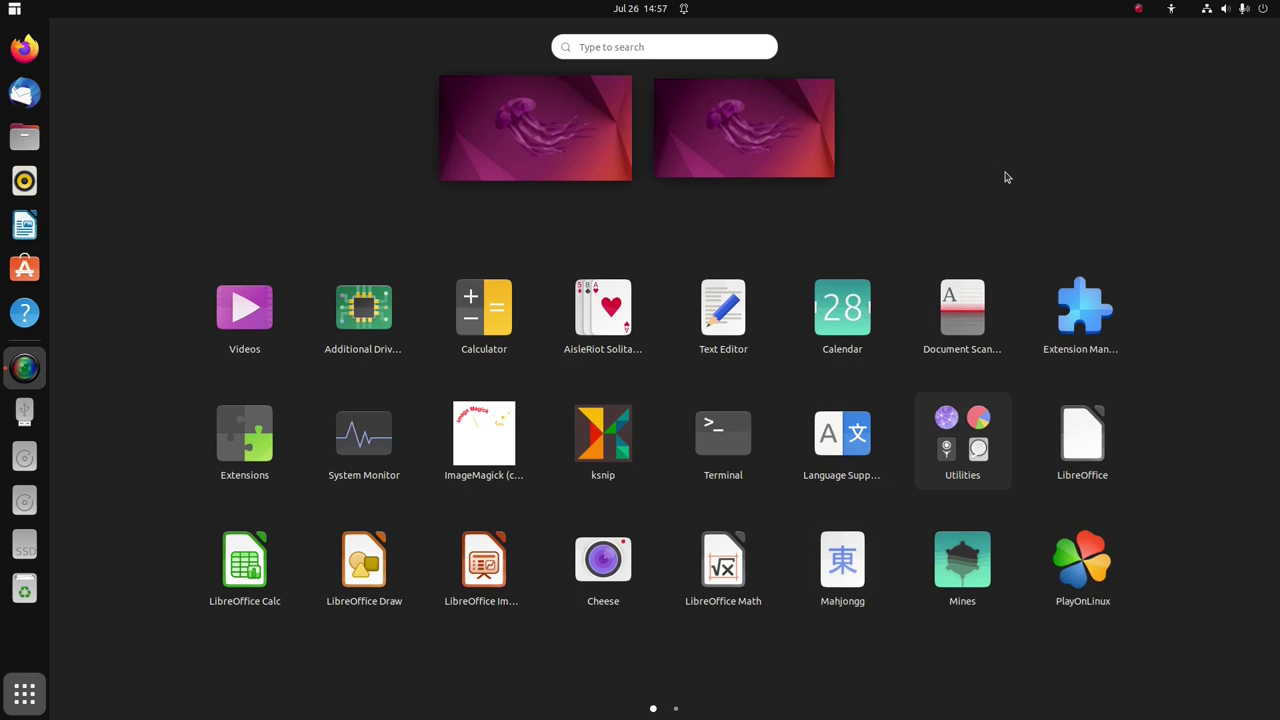
Launch the Backups app from the Utilities folder in the app grid.
left_click(970, 460)
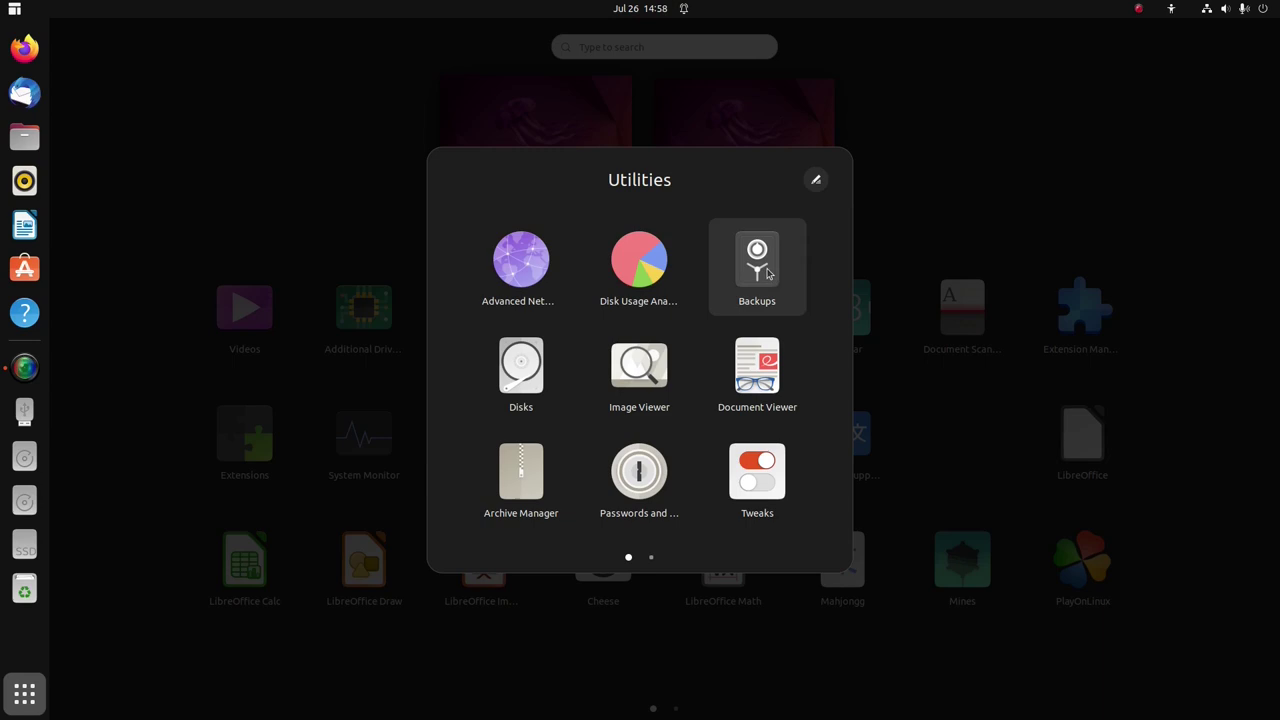
left_click(779, 278)
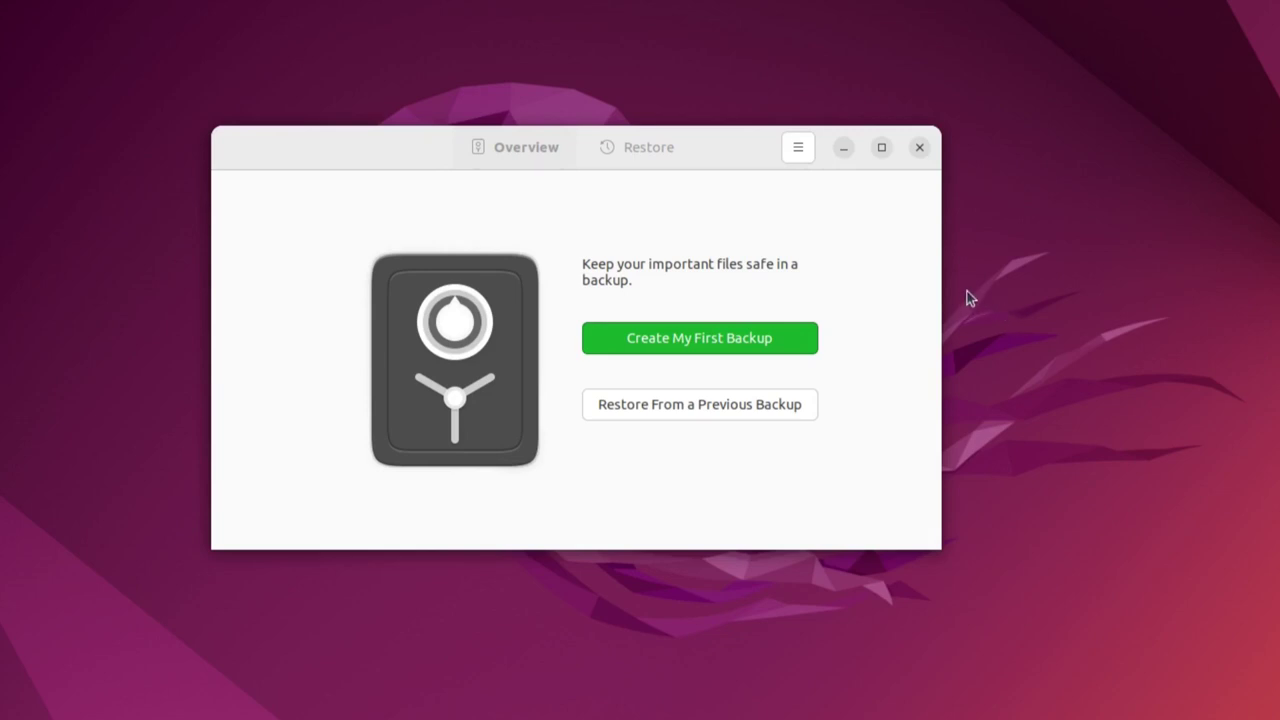
Open Preferences from the main menu to view the storage and schedule settings.
left_click(799, 152)
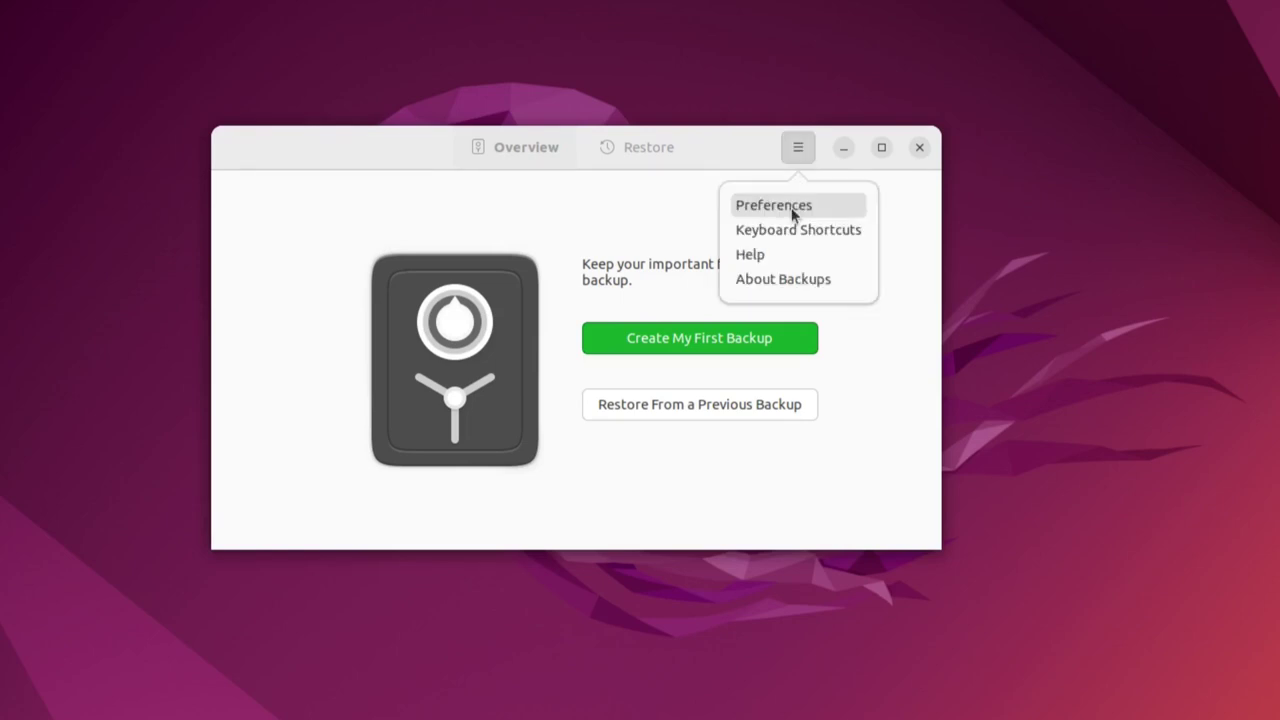
left_click(793, 207)
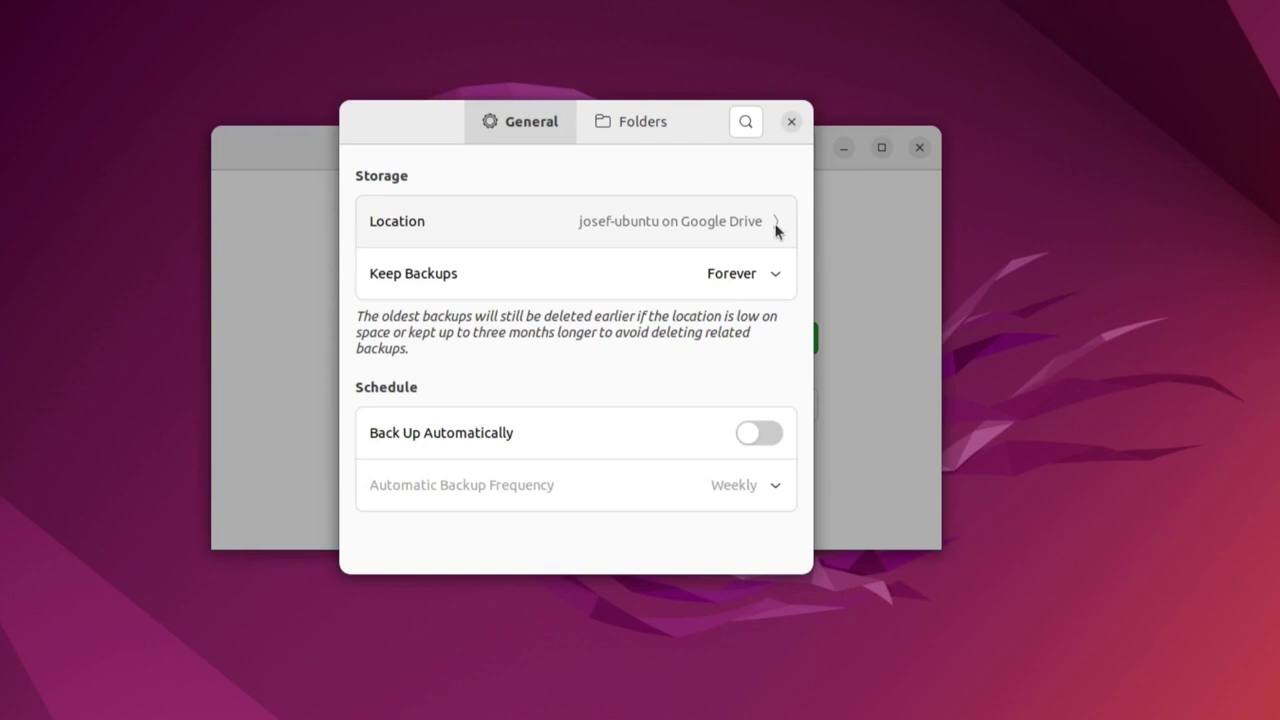
left_click(775, 229)
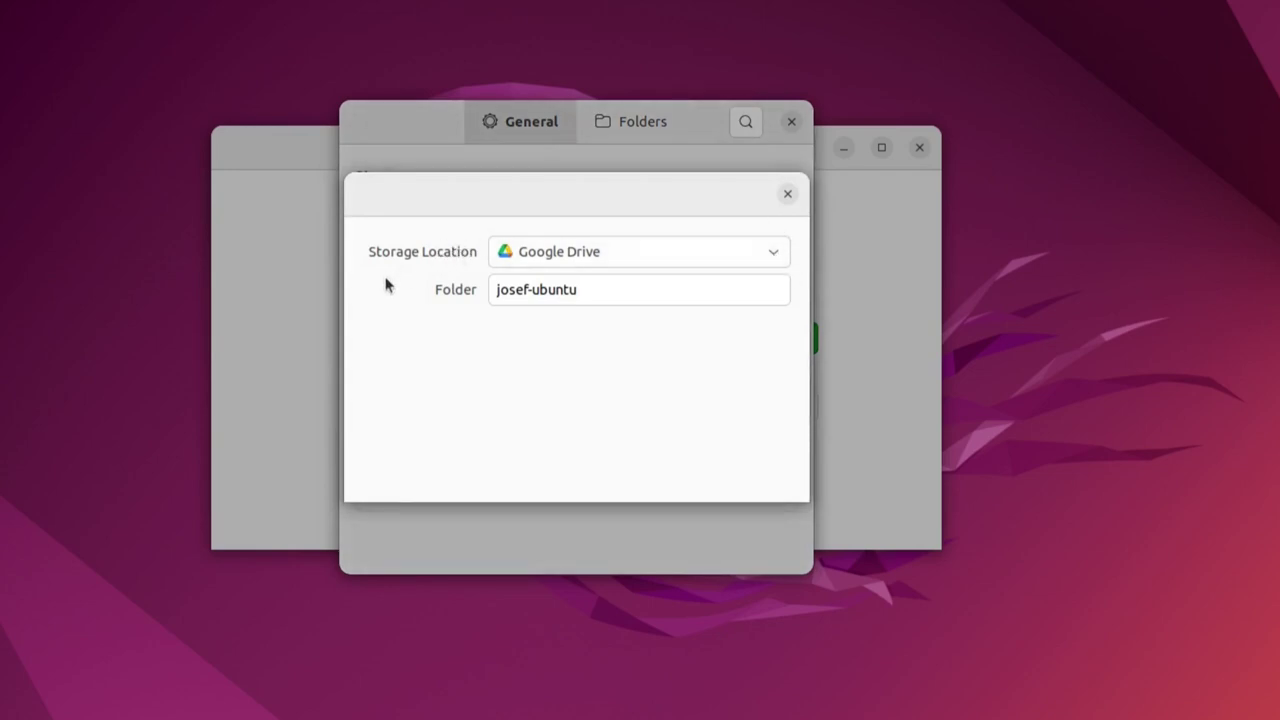
left_click(772, 258)
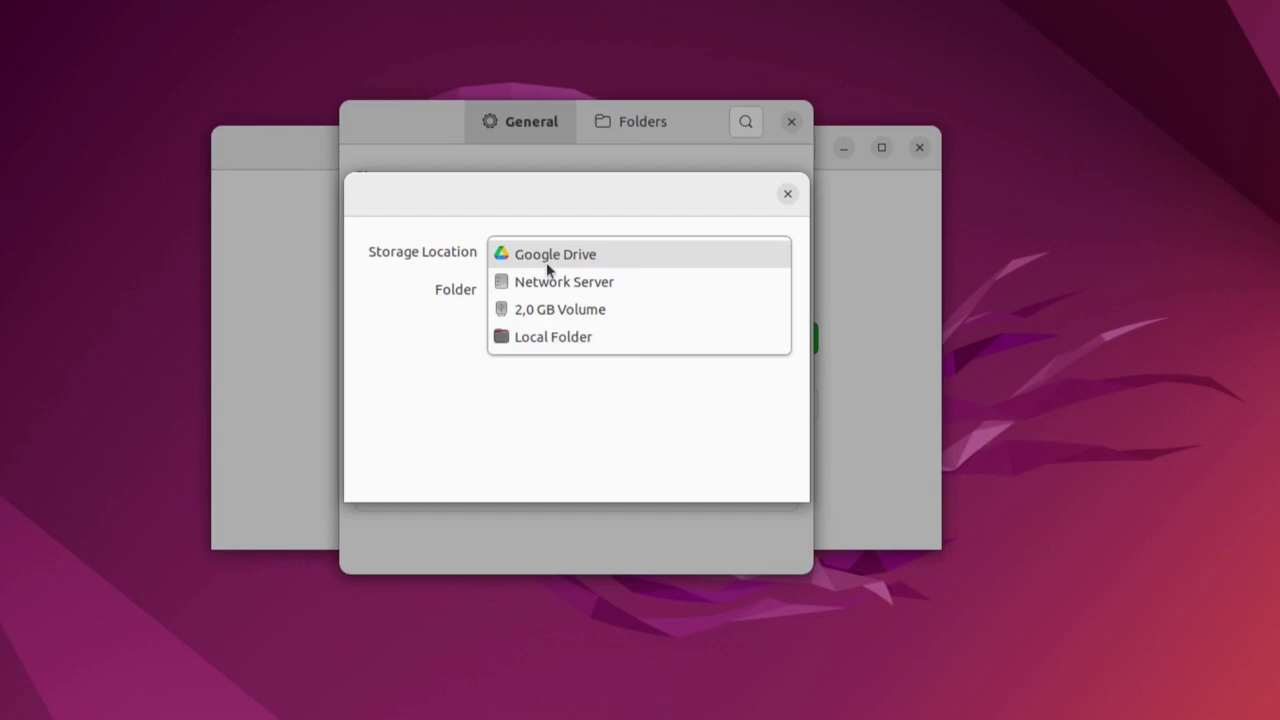
left_click(788, 195)
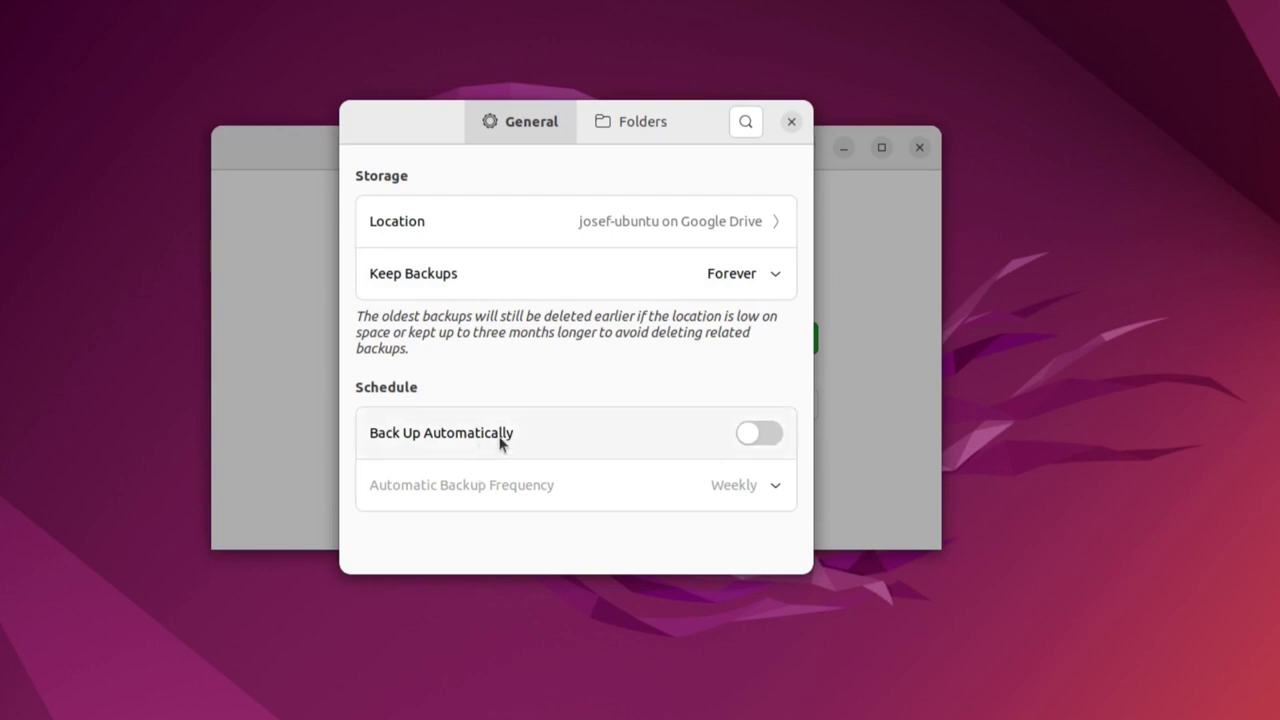
Set Keep Backups to 'At least three months', leaving automatic weekly backups switched off.
left_click(763, 433)
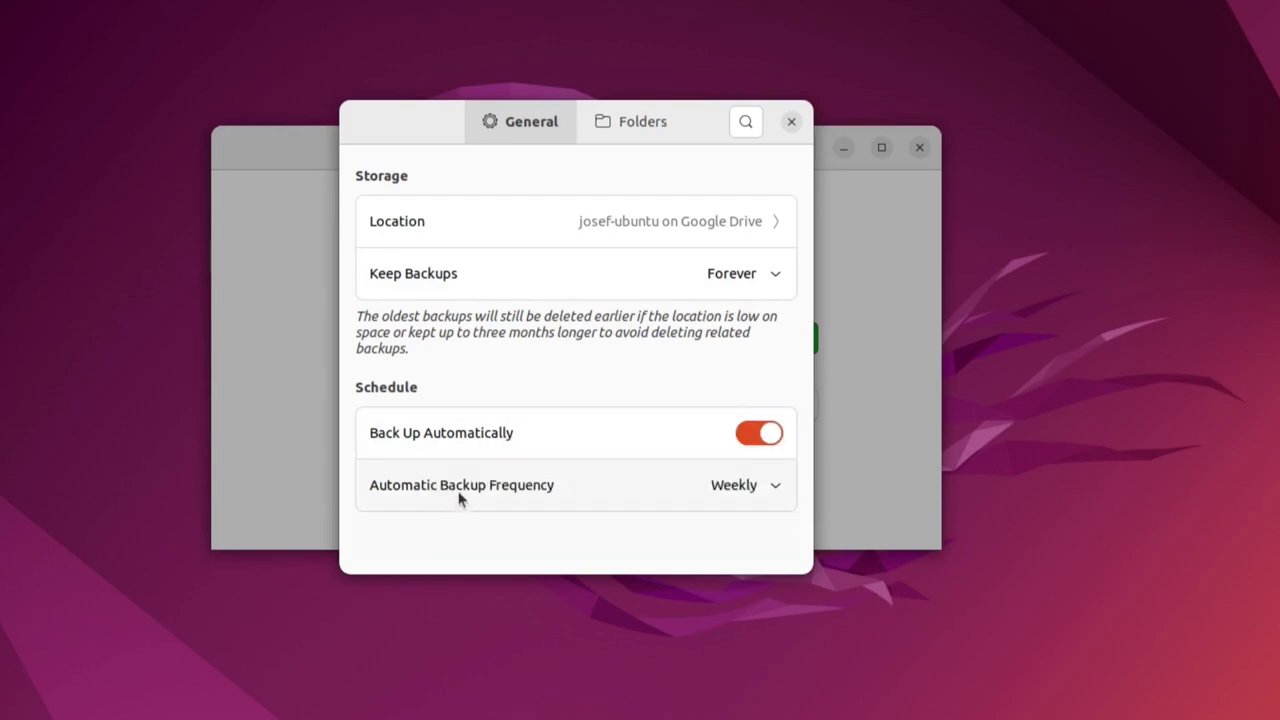
left_click(773, 486)
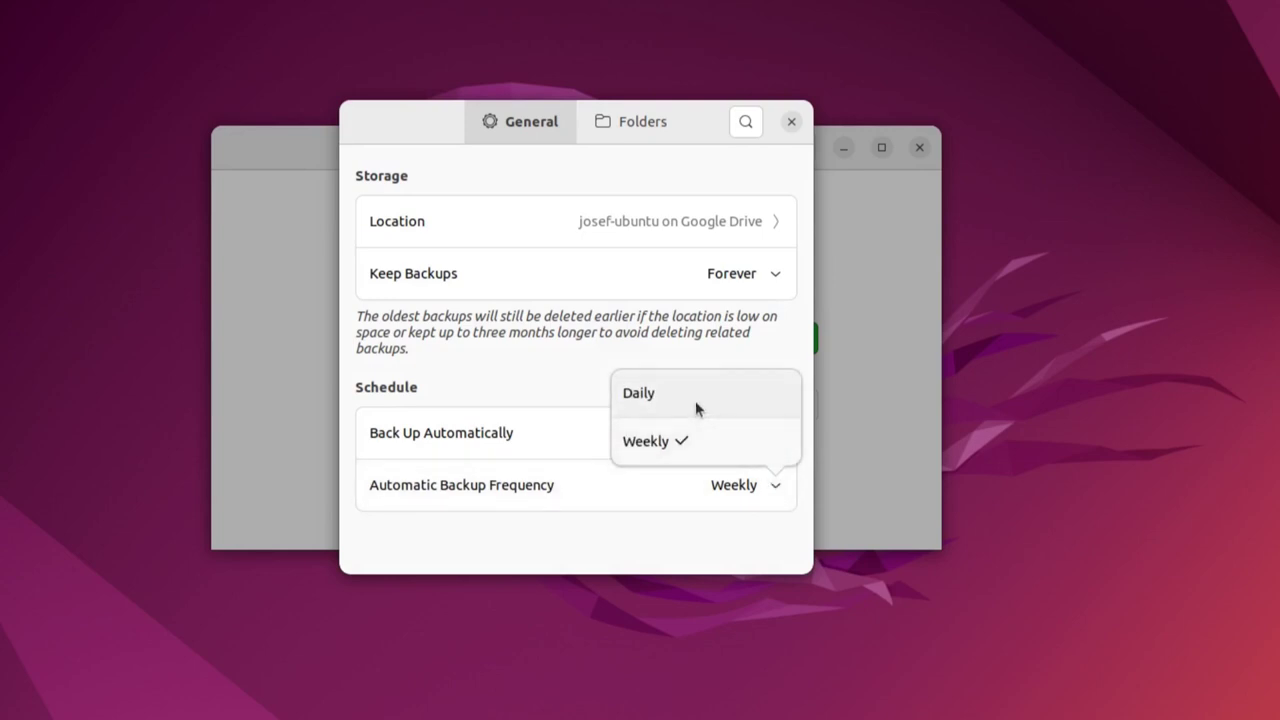
left_click(701, 498)
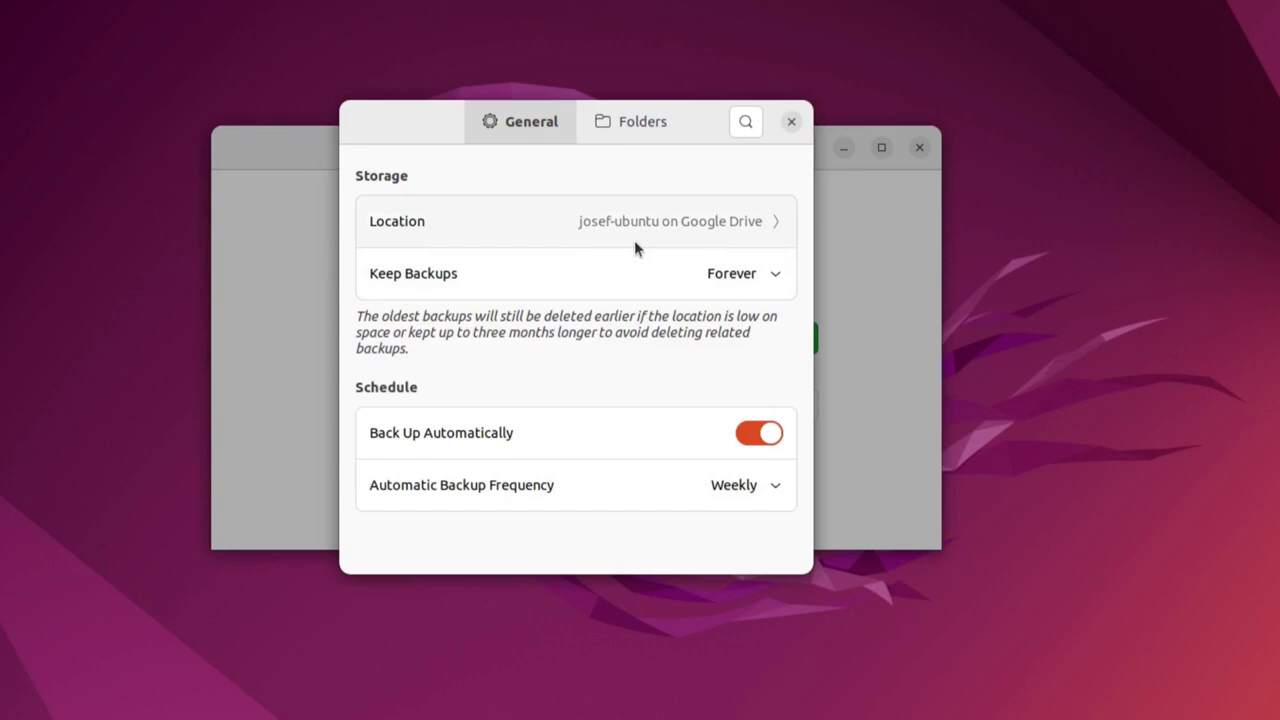
left_click(768, 275)
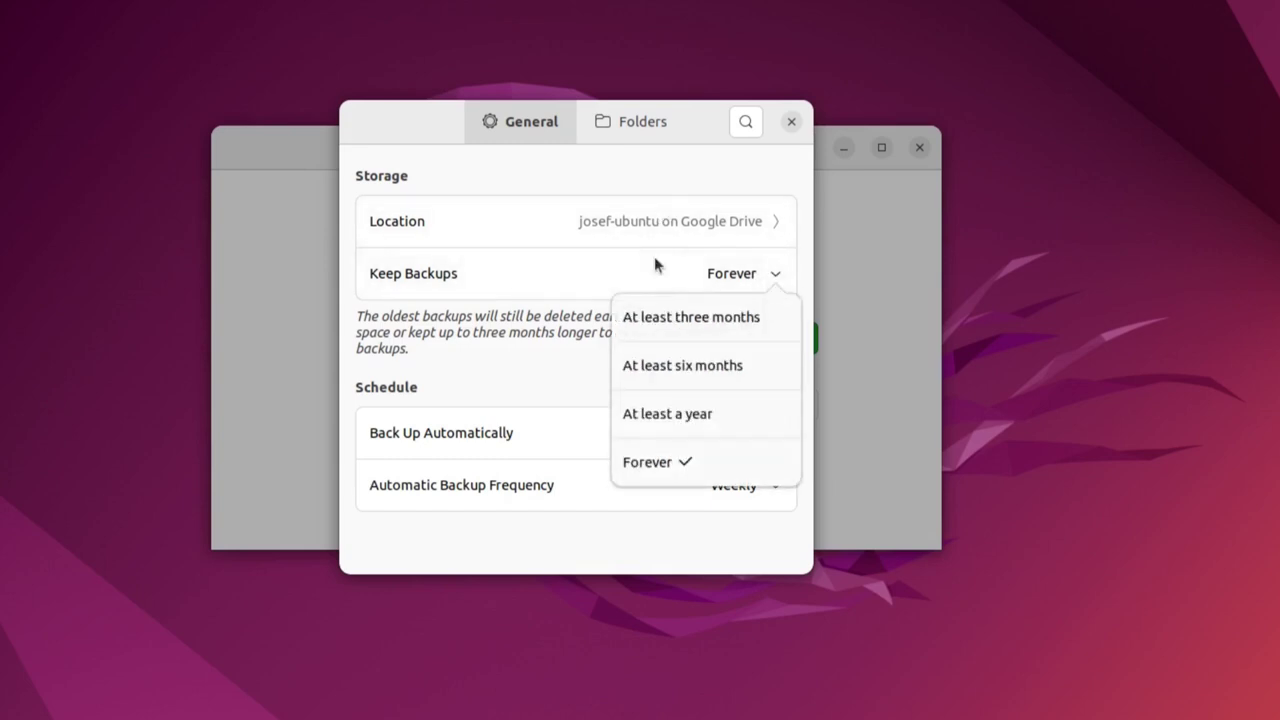
left_click(688, 320)
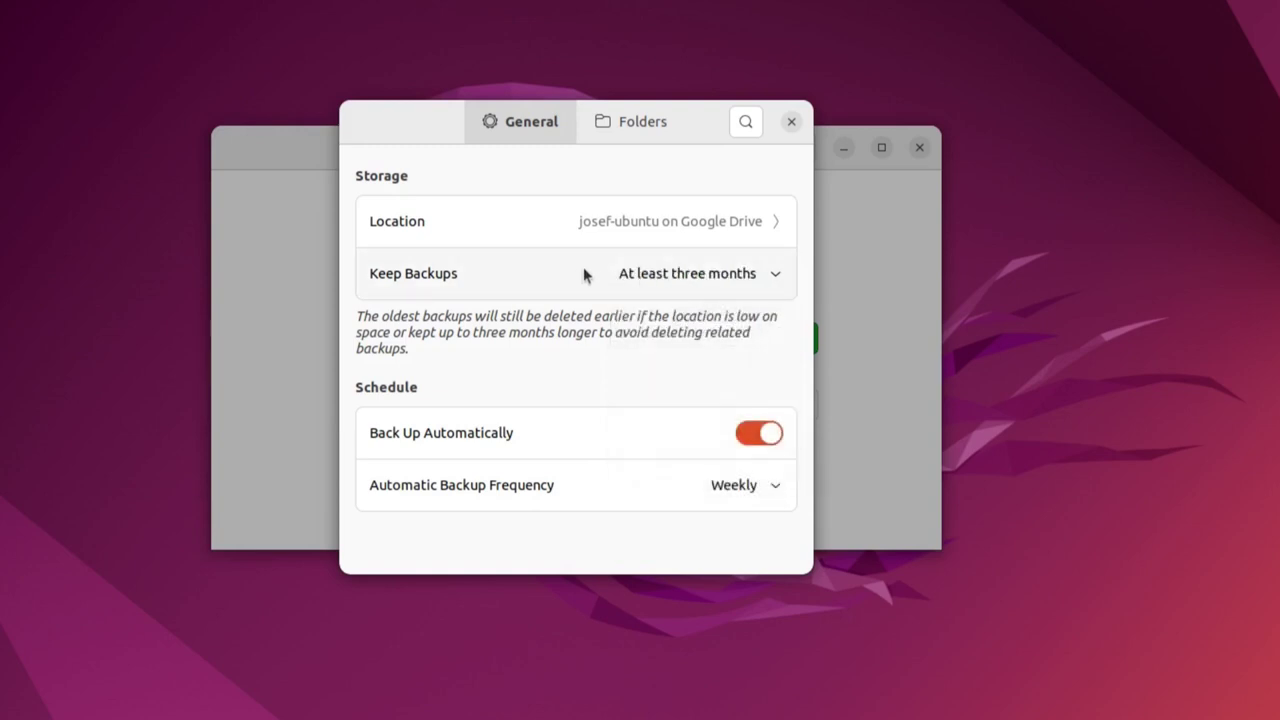
left_click(755, 432)
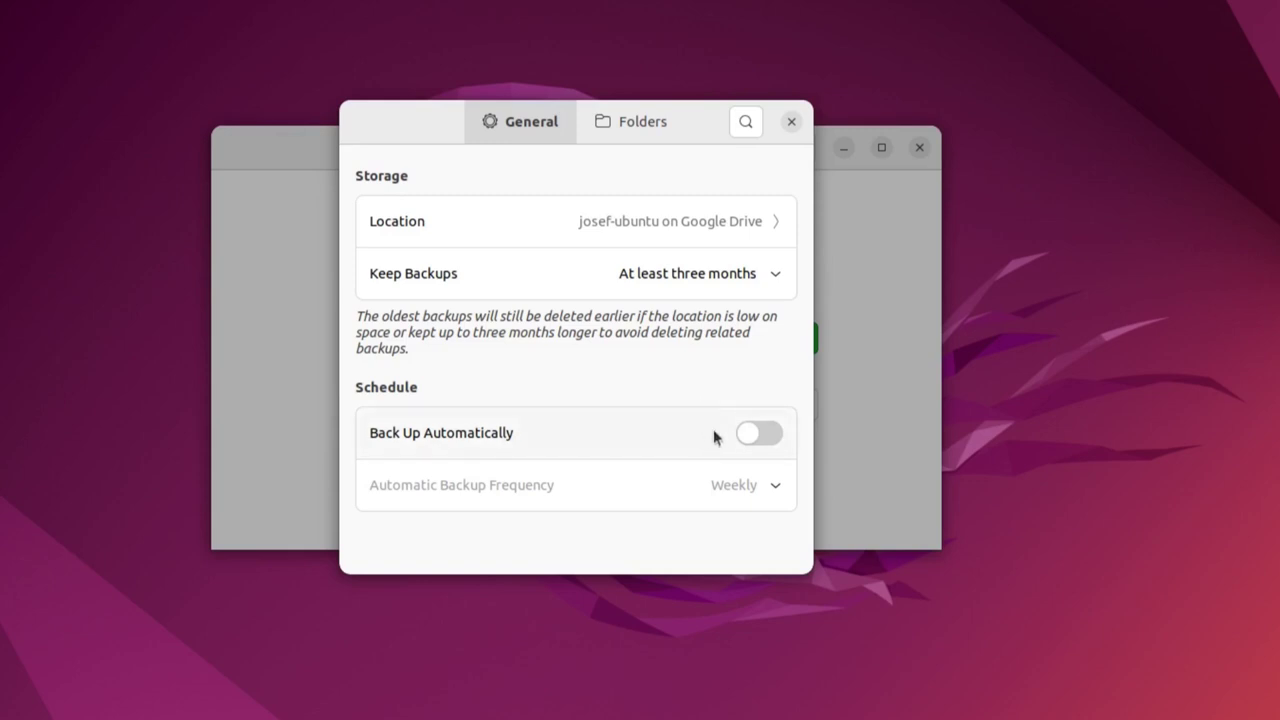
On the Folders page, remove ~/Downloads from Folders to Ignore, leaving only Trash.
left_click(645, 122)
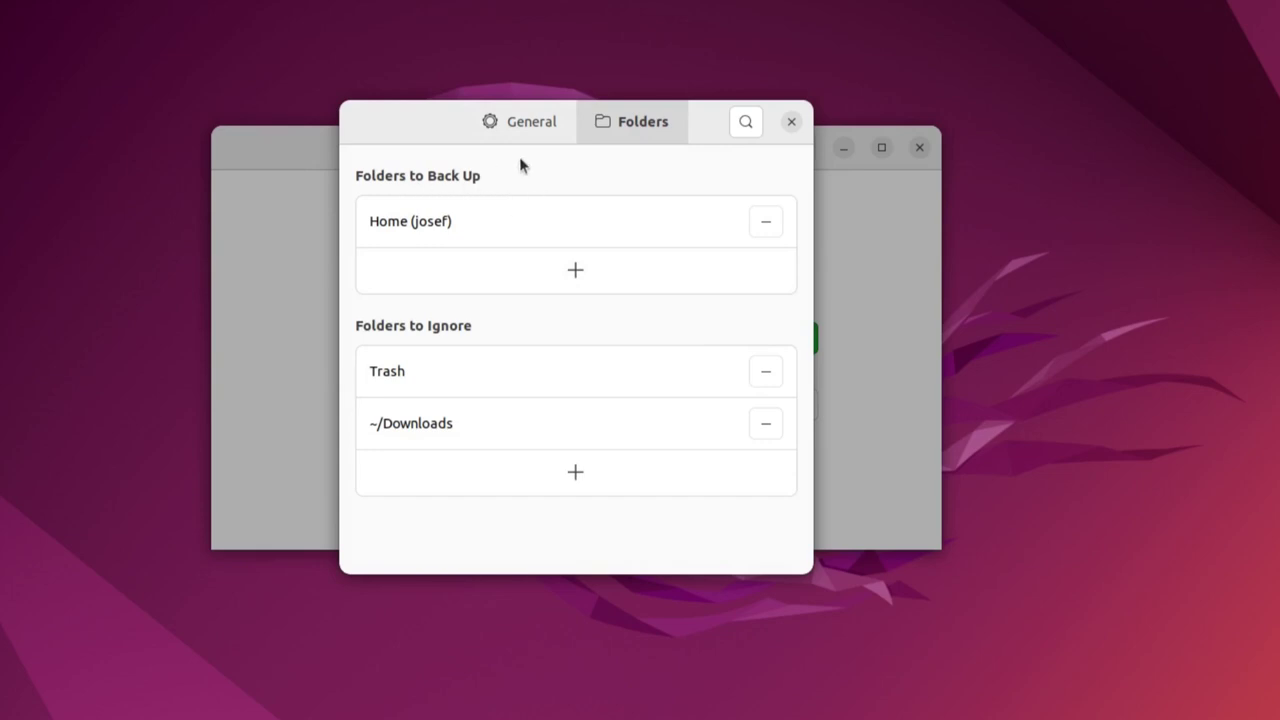
left_click(575, 278)
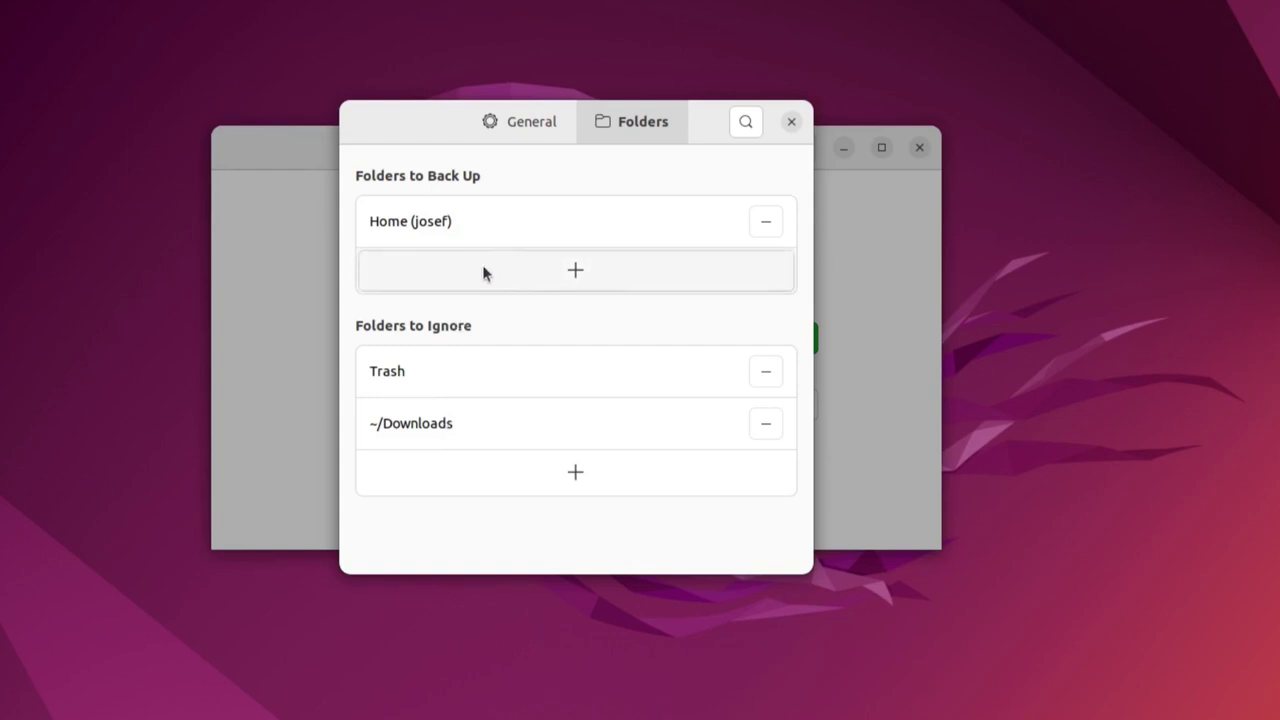
left_click(766, 424)
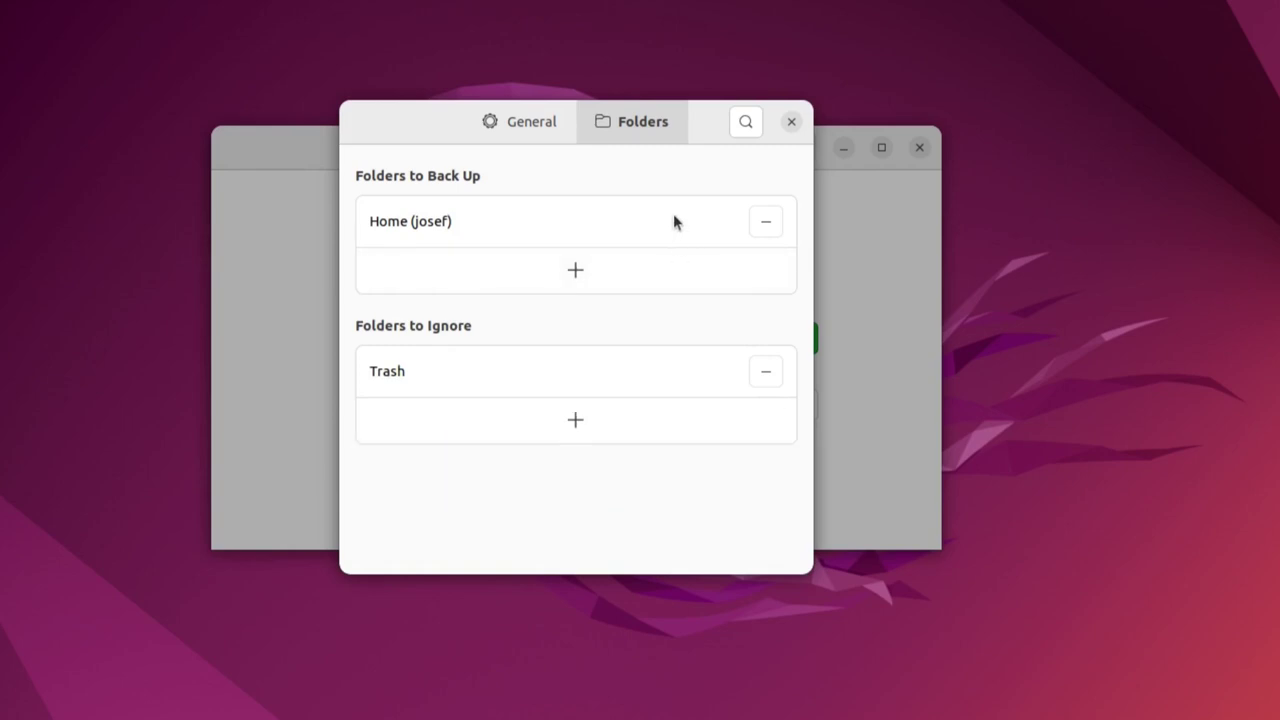
Close the Preferences dialog with Escape to return to the Overview page.
key("Escape")
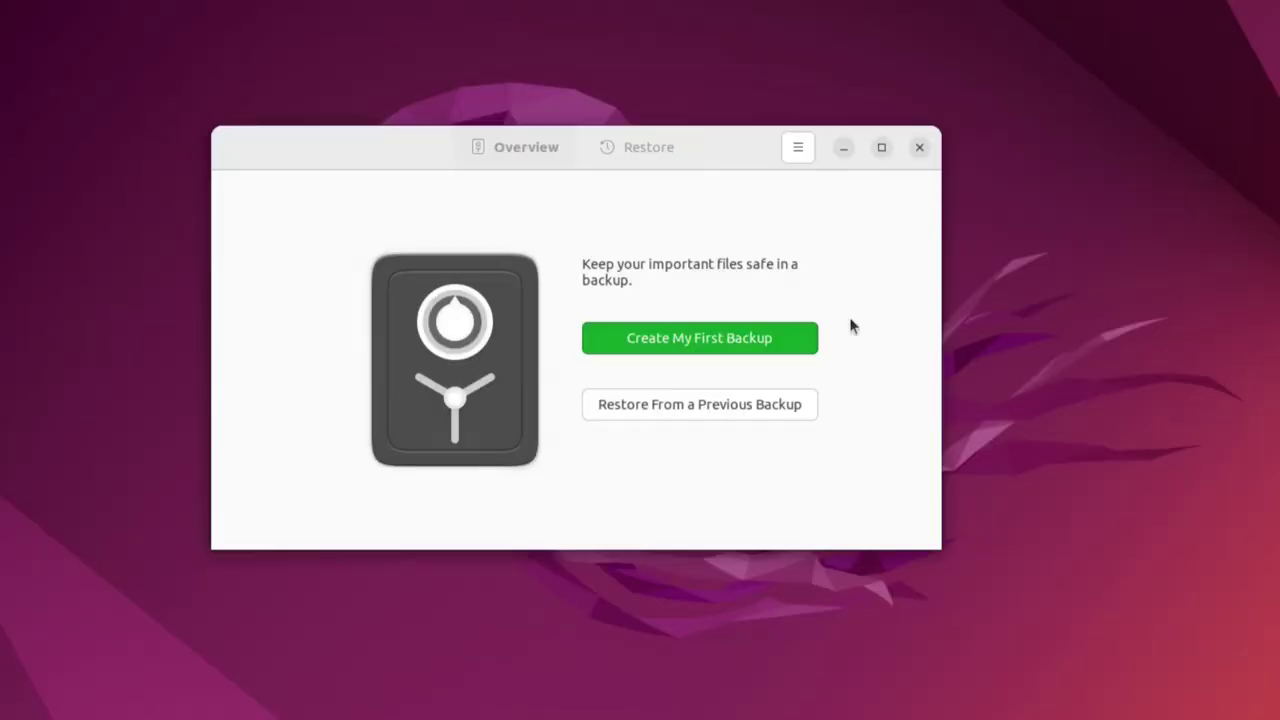